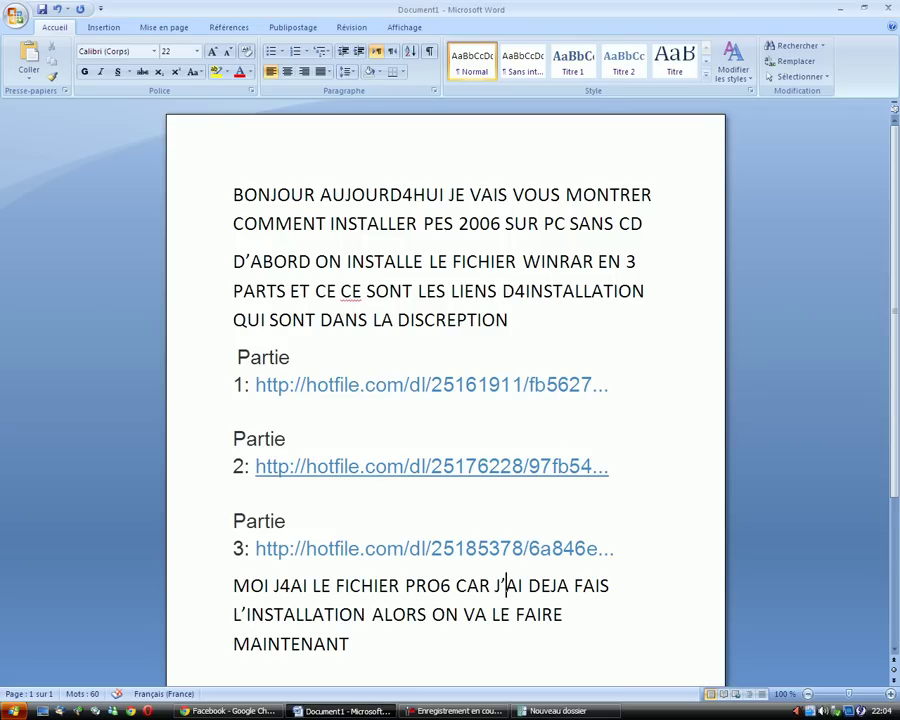
Append "……. Maintenat vous avez le dossier pro 6" at the end of the document after "MAINTENANT"
{"action": "key", "text": "ctrl+End"}
{"action": "type", "text": "..."}
{"action": "type", "text": " maintenat "}
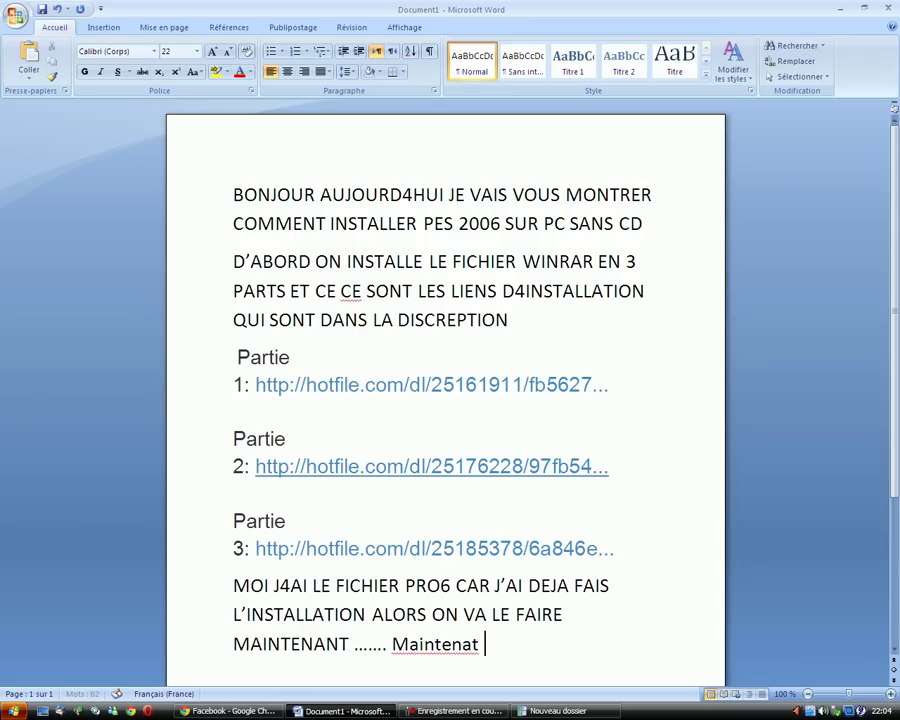
{"action": "type", "text": "vous avez "}
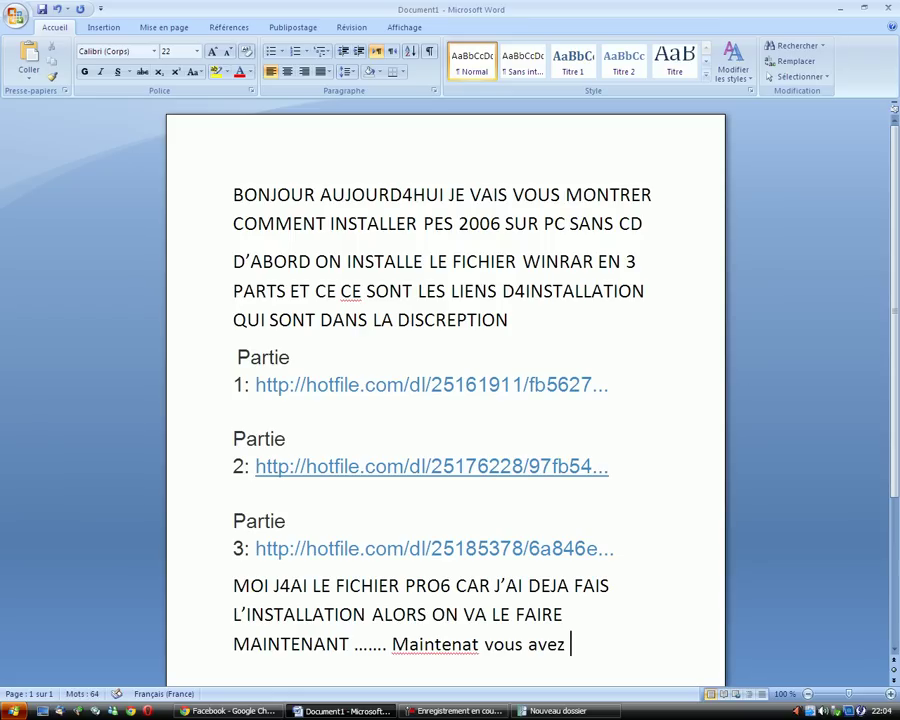
{"action": "type", "text": "le dossier"}
{"action": "type", "text": " pro 6"}
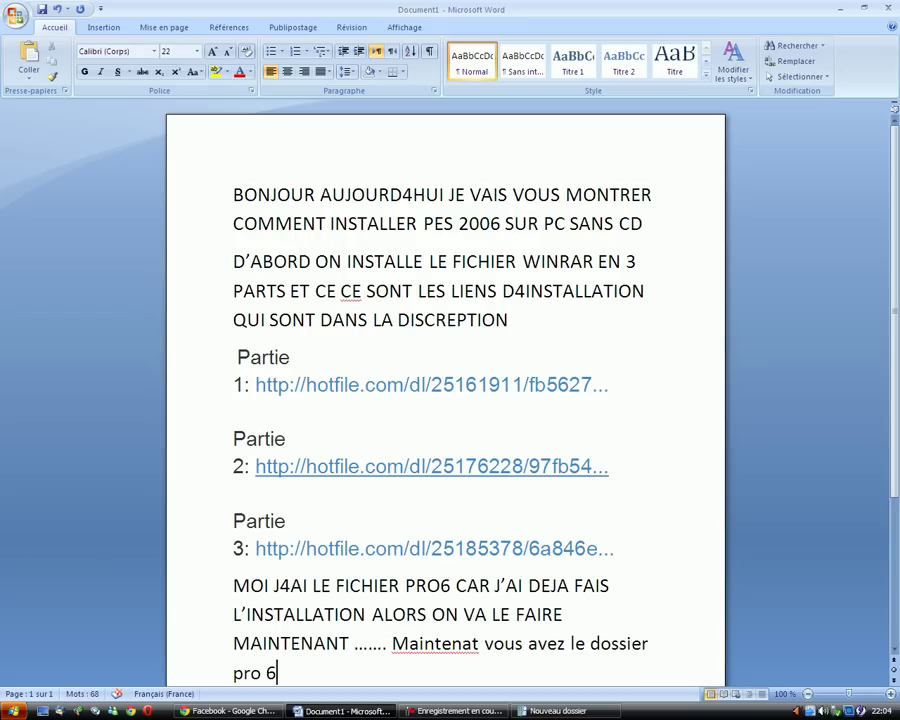
Switch to the pro6 window in Windows Explorer, run setup.exe from the inner pro6 folder and accept the installer language
{"action": "key", "text": "alt+Tab"}
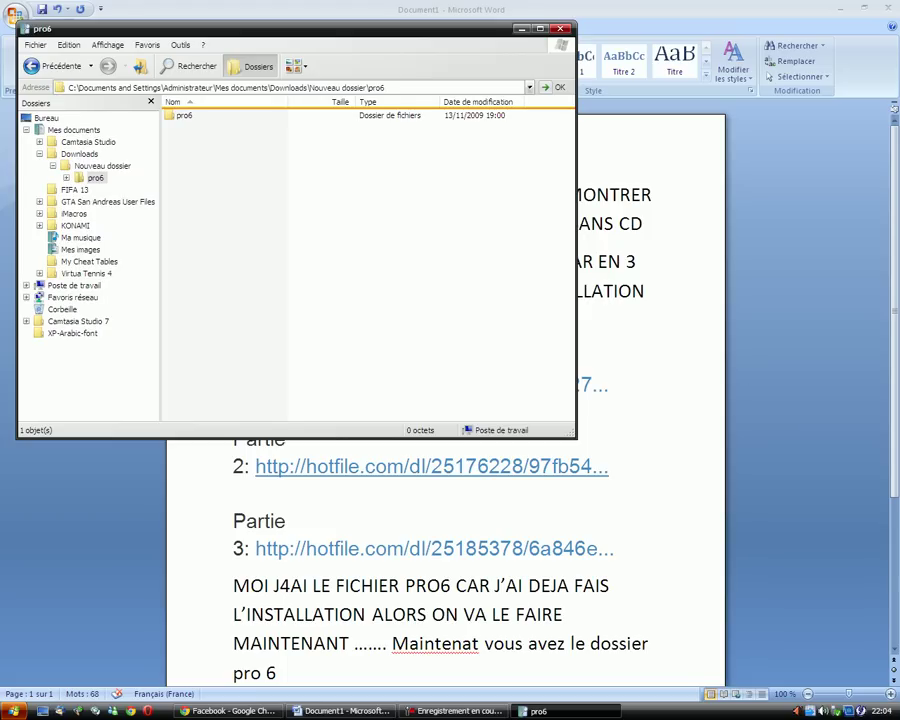
{"action": "left_click", "coordinate": [184, 115]}
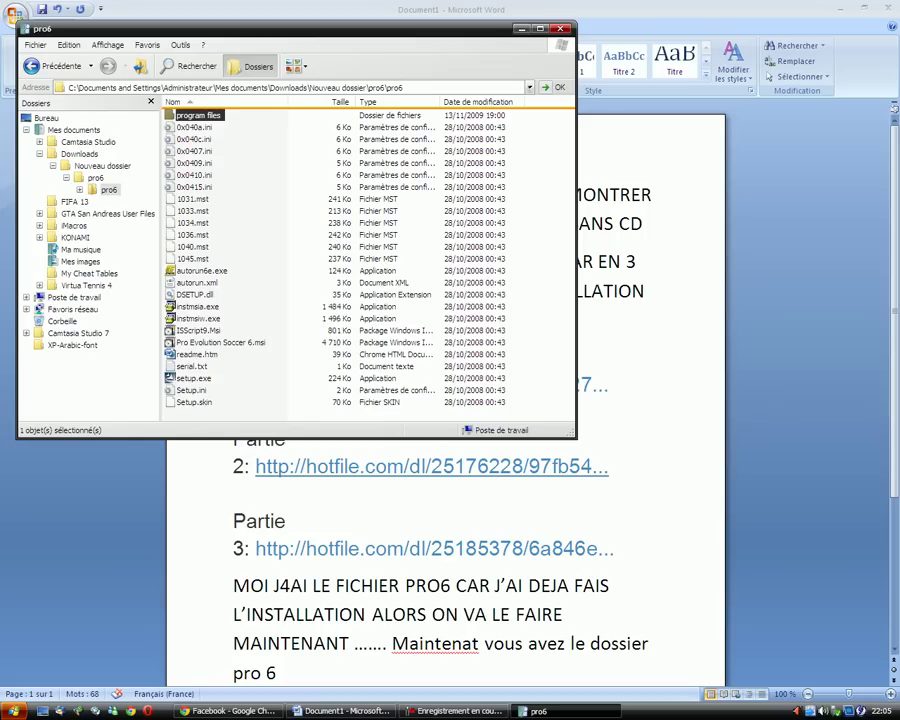
{"action": "left_click", "coordinate": [194, 378]}
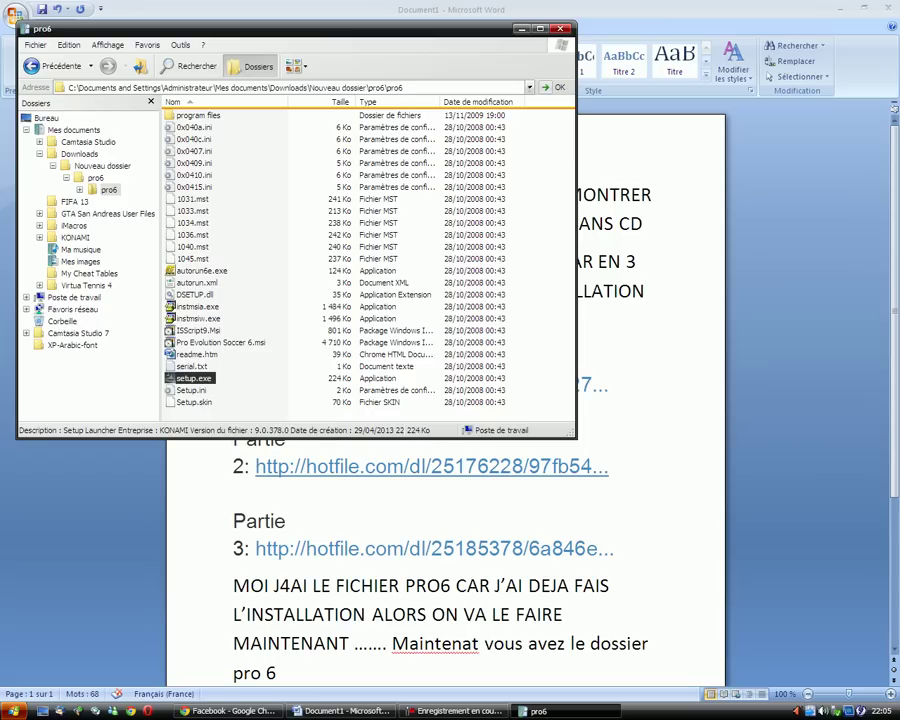
{"action": "key", "text": "F2"}
{"action": "key", "text": "Escape"}
{"action": "key", "text": "Return"}
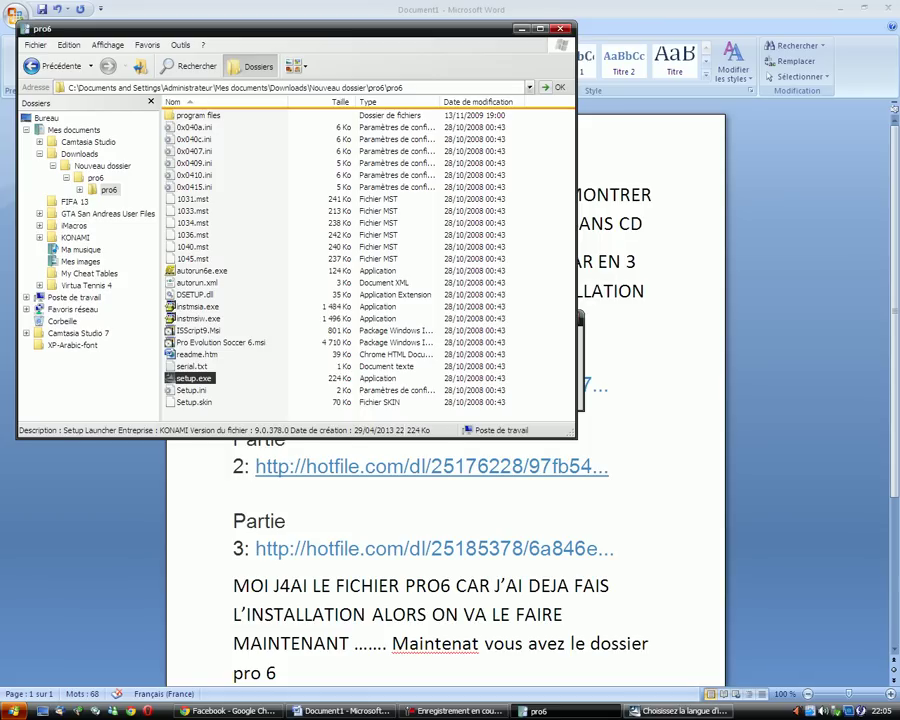
{"action": "key", "text": "Return"}
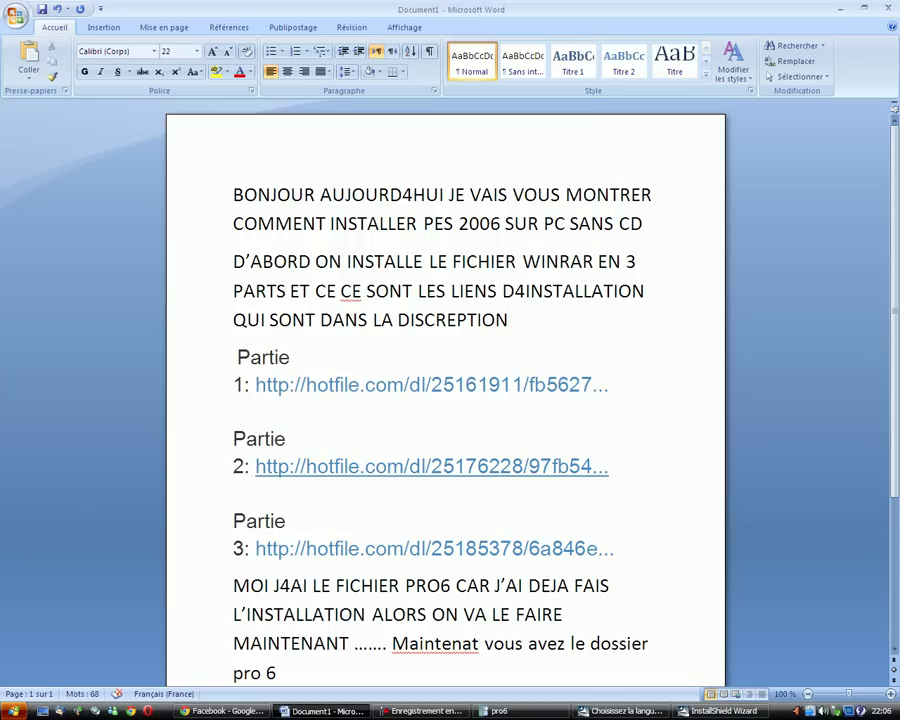
In the Word document, start a new paragraph at the end reading "Vous allez continuer l'installation"
{"action": "key", "text": "Return"}
{"action": "type", "text": "vous"}
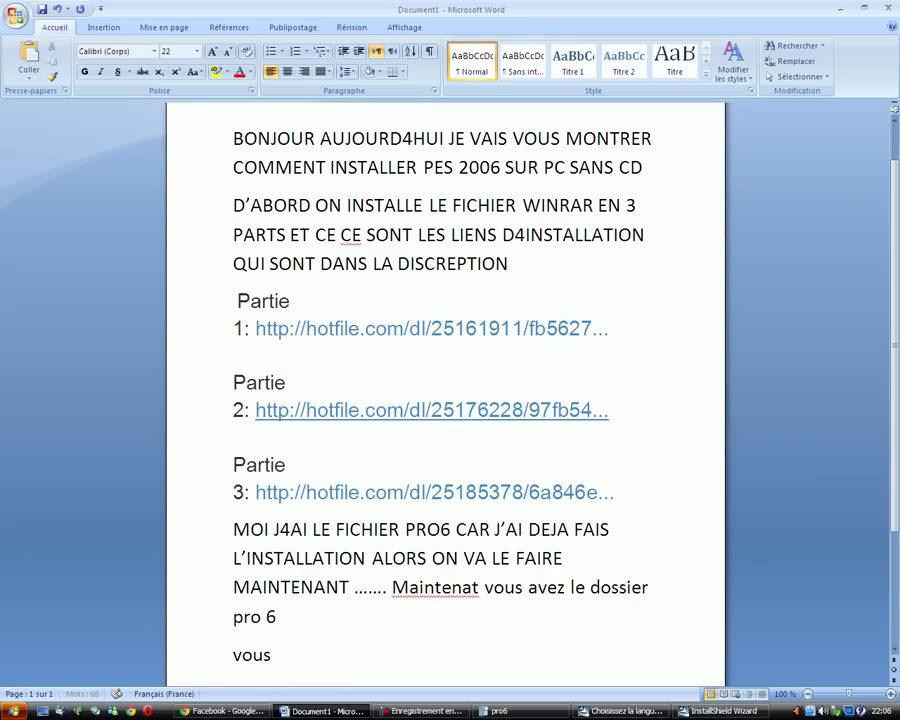
{"action": "type", "text": " allez "}
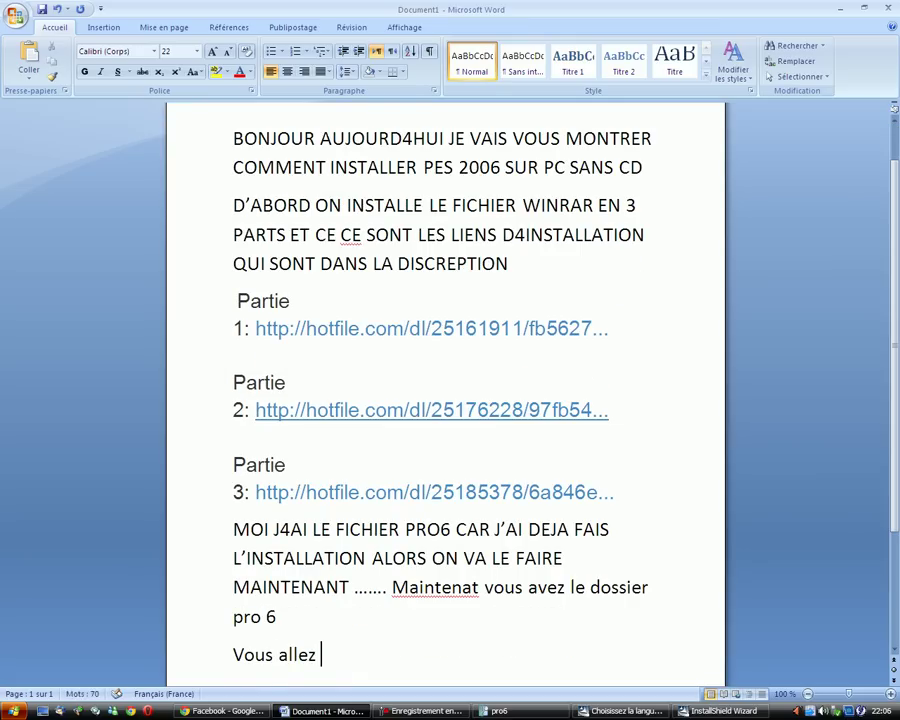
{"action": "type", "text": "continuer"}
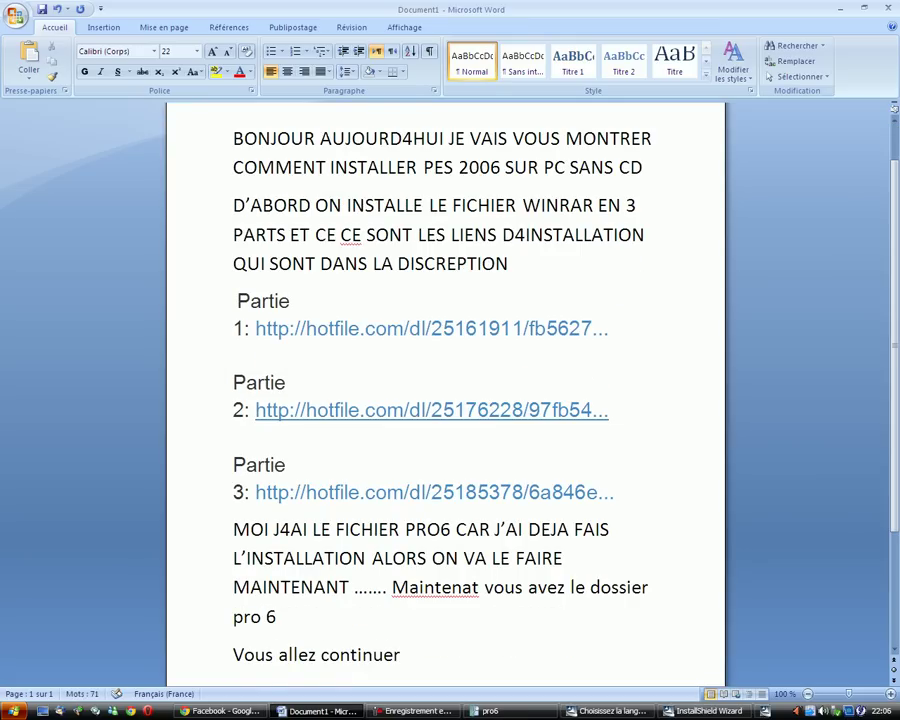
{"action": "key", "text": "BackSpace"}
{"action": "type", "text": "r "}
{"action": "type", "text": "l'inst"}
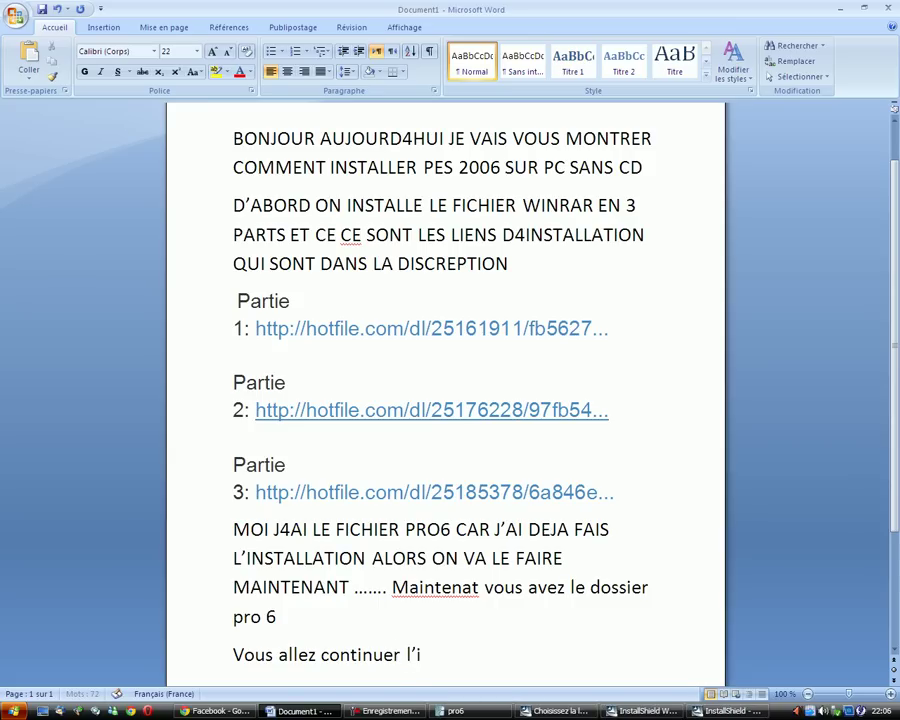
{"action": "type", "text": "a"}
{"action": "type", "text": "llation"}
Continue the last paragraph with "c'est tres facile juste vous allez clique sur suivant et ecrire le code"
{"action": "type", "text": " c'"}
{"action": "type", "text": "est trezs"}
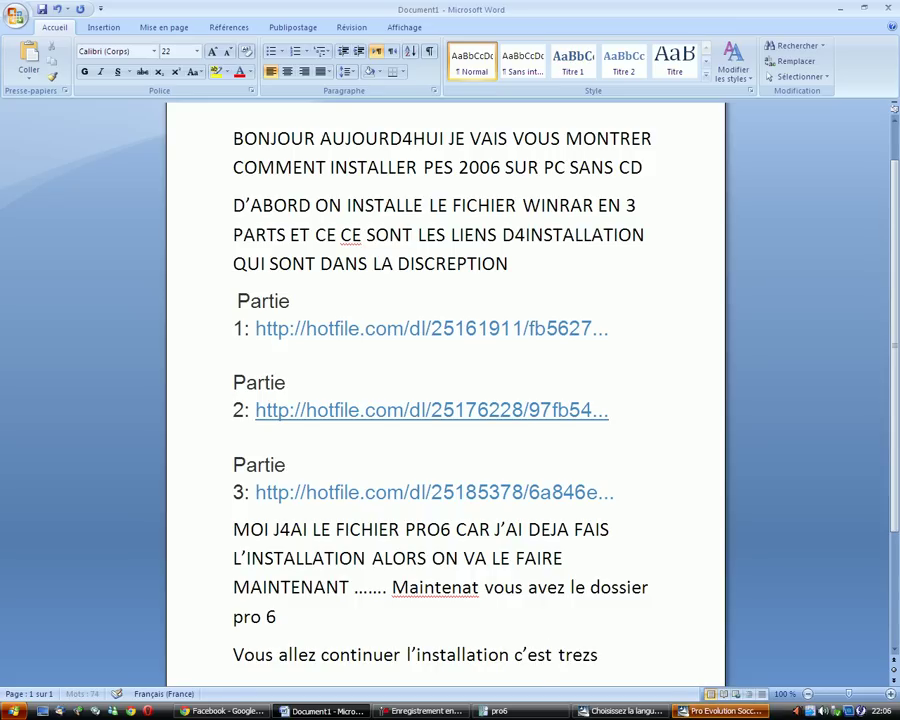
{"action": "key", "text": "BackSpace"}
{"action": "key", "text": "BackSpace"}
{"action": "type", "text": "s facile juste "}
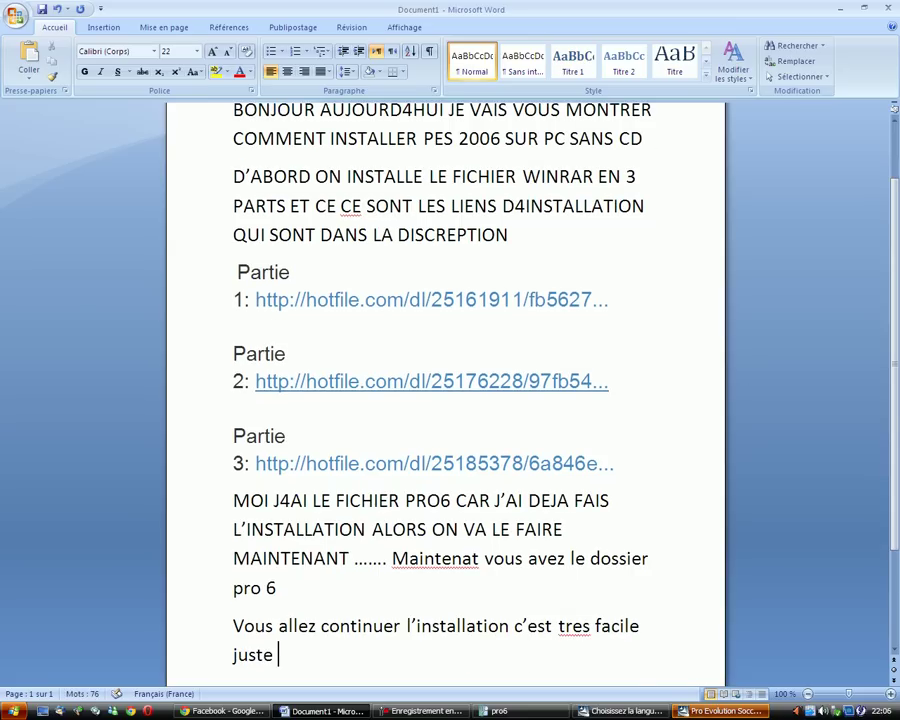
{"action": "type", "text": "vous allez"}
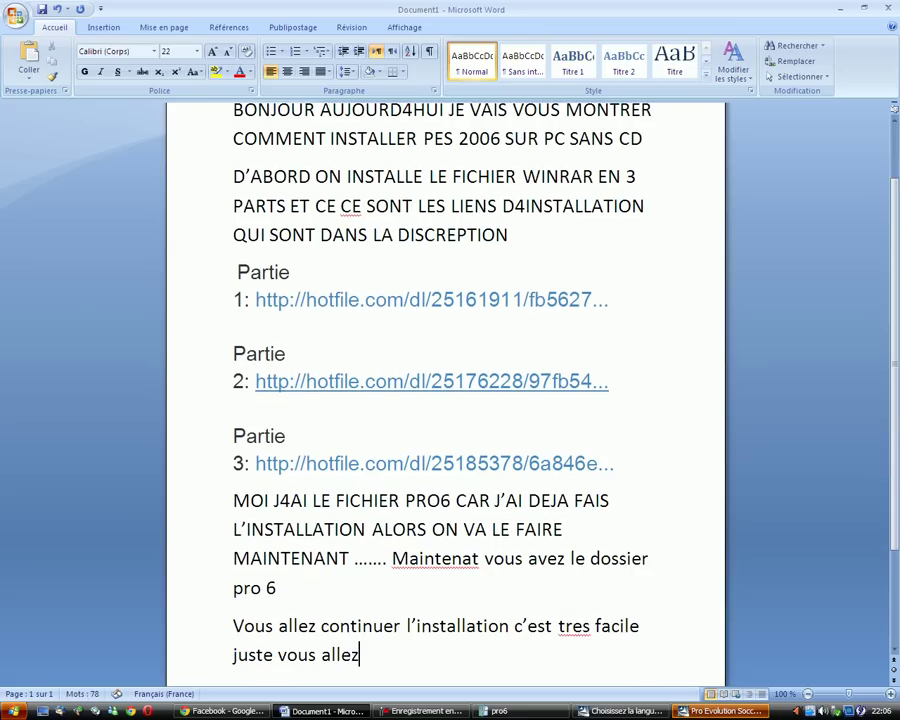
{"action": "type", "text": " clique su"}
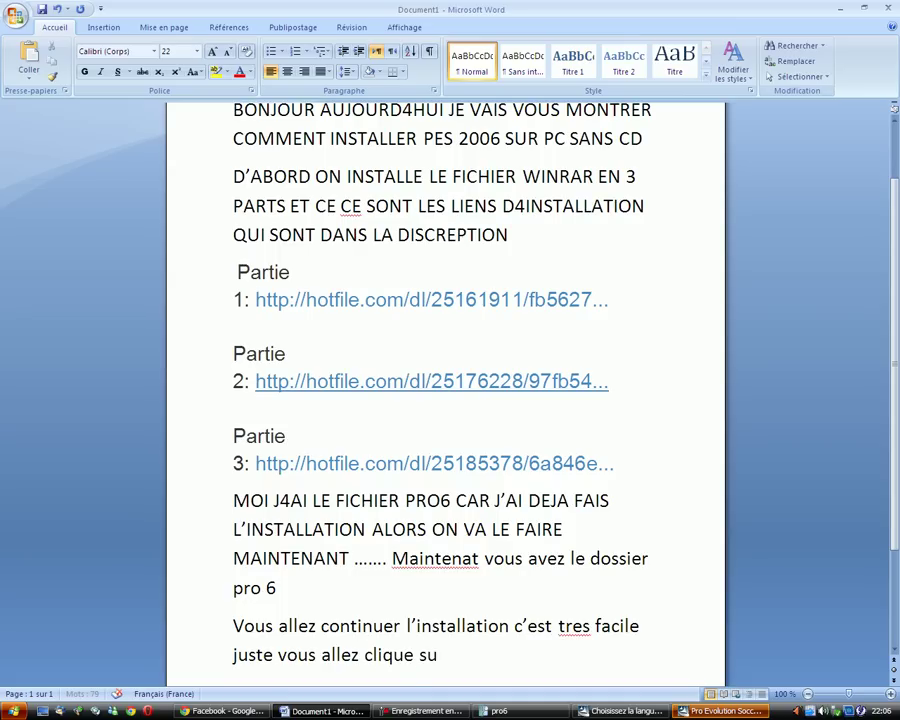
{"action": "type", "text": "r suivant et ecrir"}
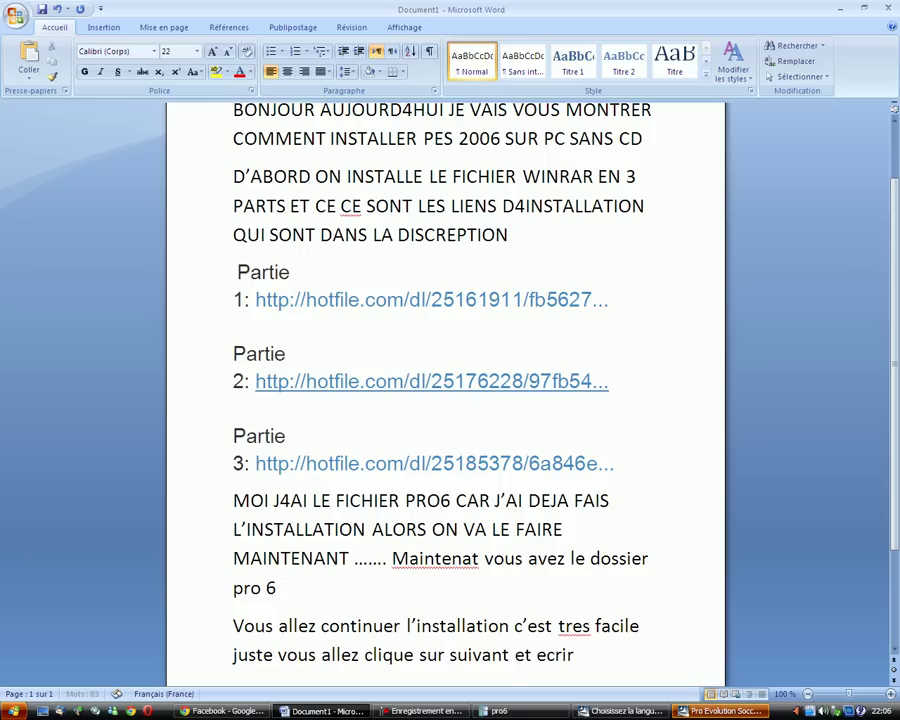
{"action": "type", "text": "e le code"}
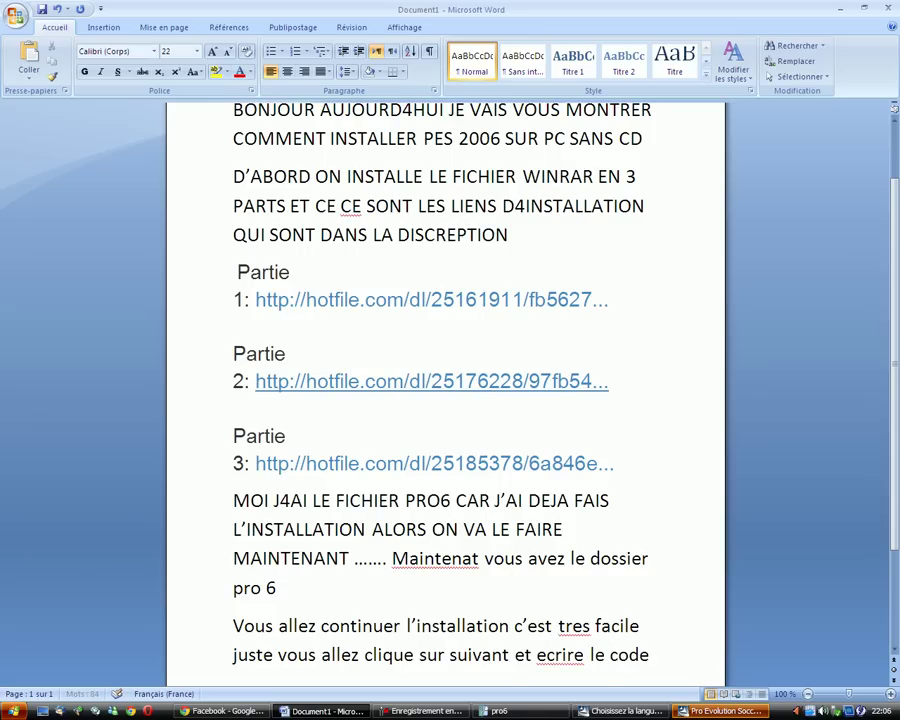
Extend the sentence with "SERIAL qui est dans le dossier pro 6 en notepad"
{"action": "key", "text": "Return"}
{"action": "type", "text": "SERI"}
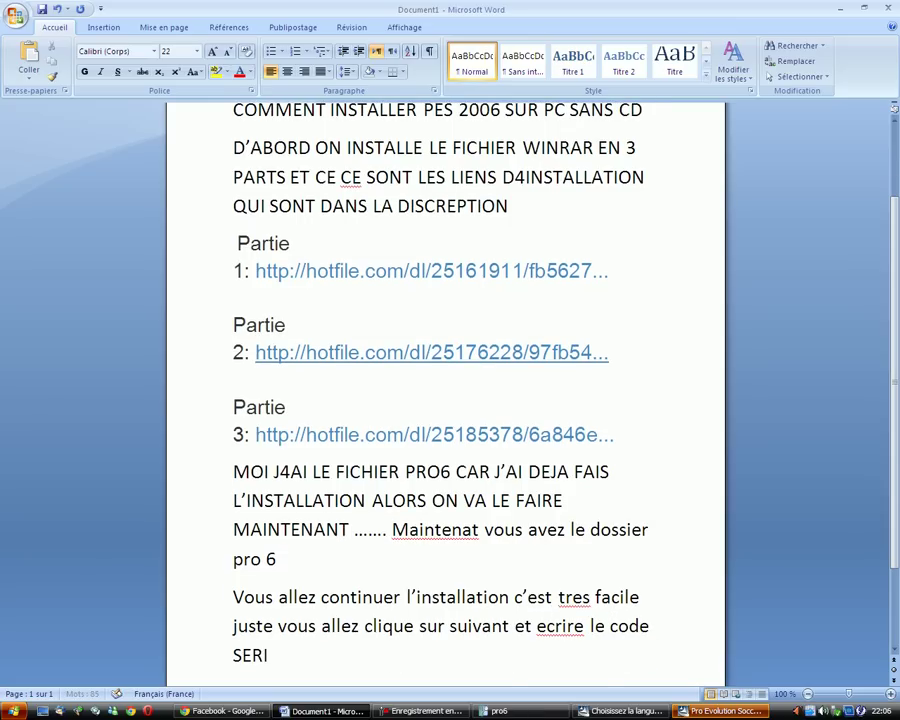
{"action": "type", "text": "AL qui est dans"}
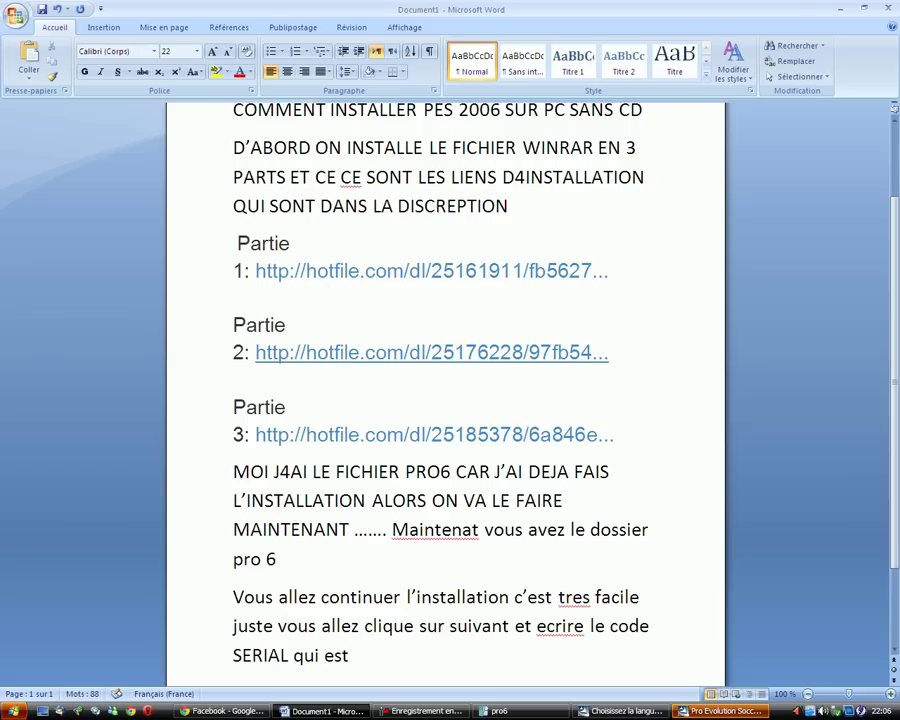
{"action": "type", "text": " le"}
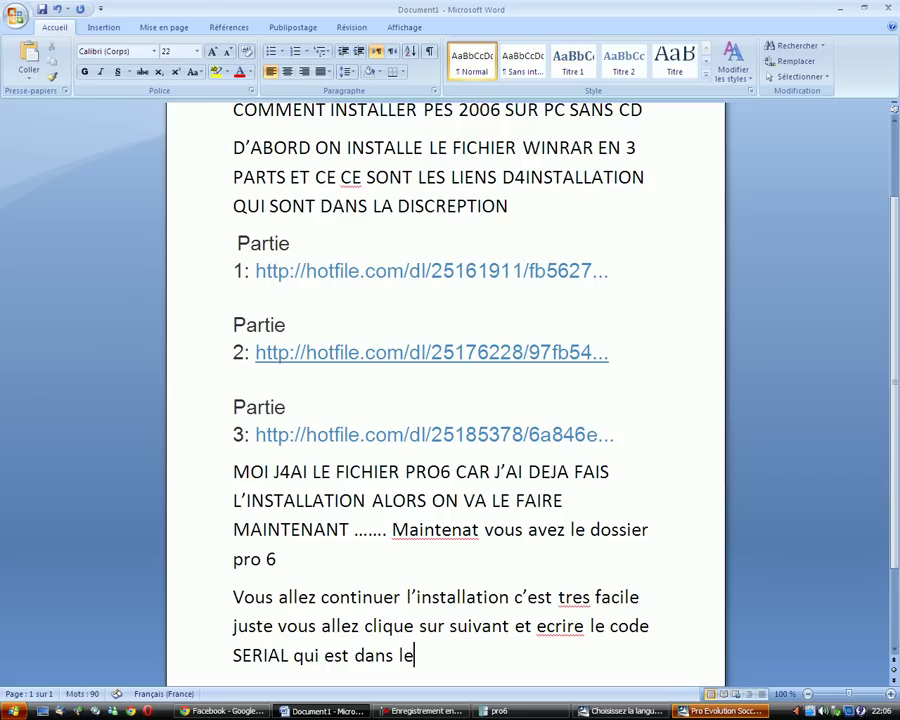
{"action": "type", "text": " dossier"}
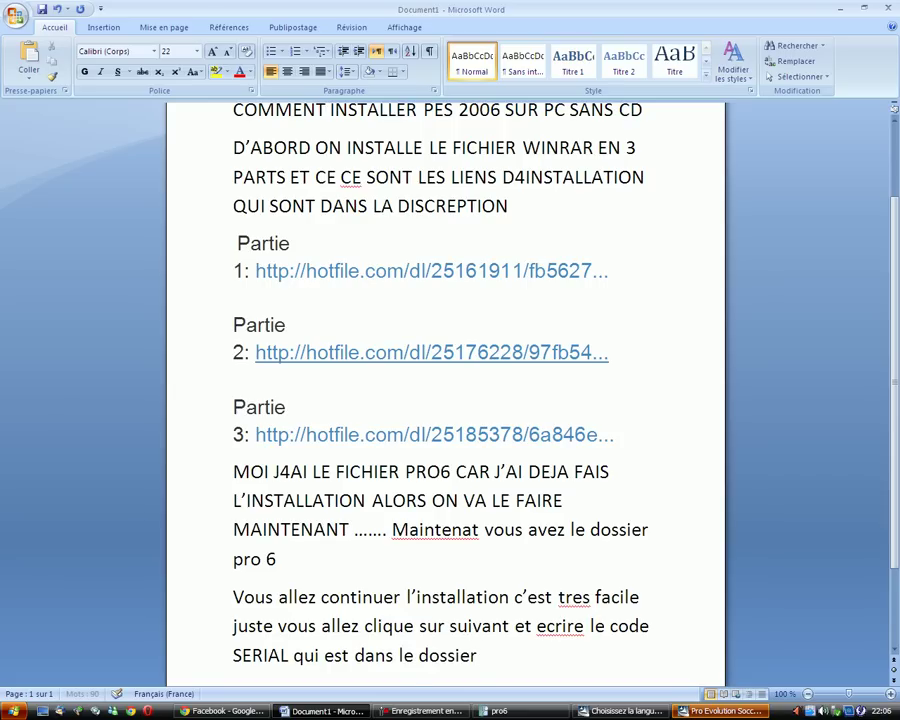
{"action": "type", "text": " pro 6"}
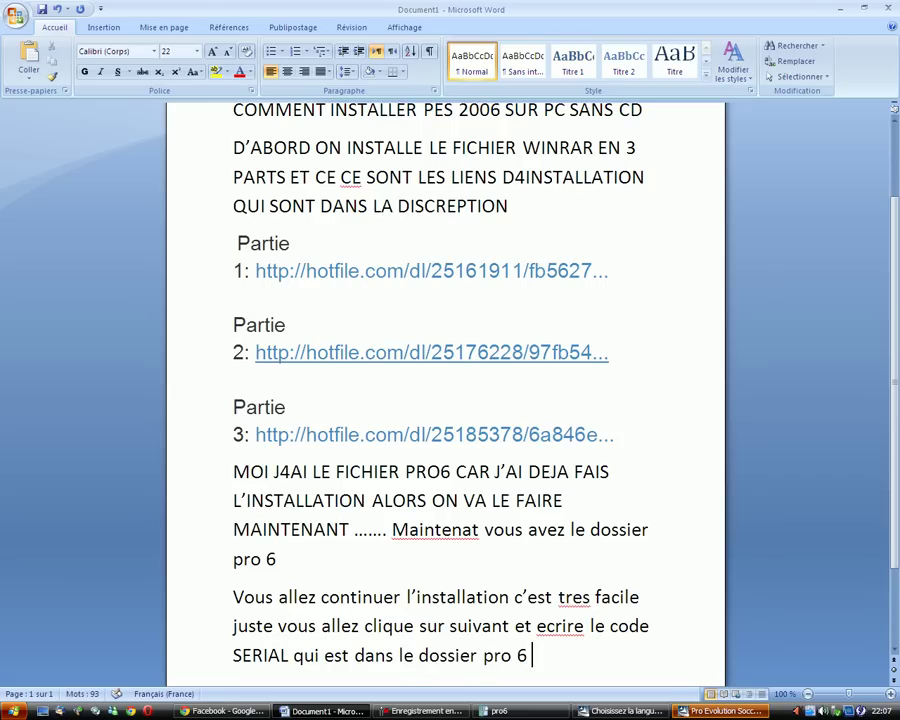
{"action": "type", "text": " en notepad"}
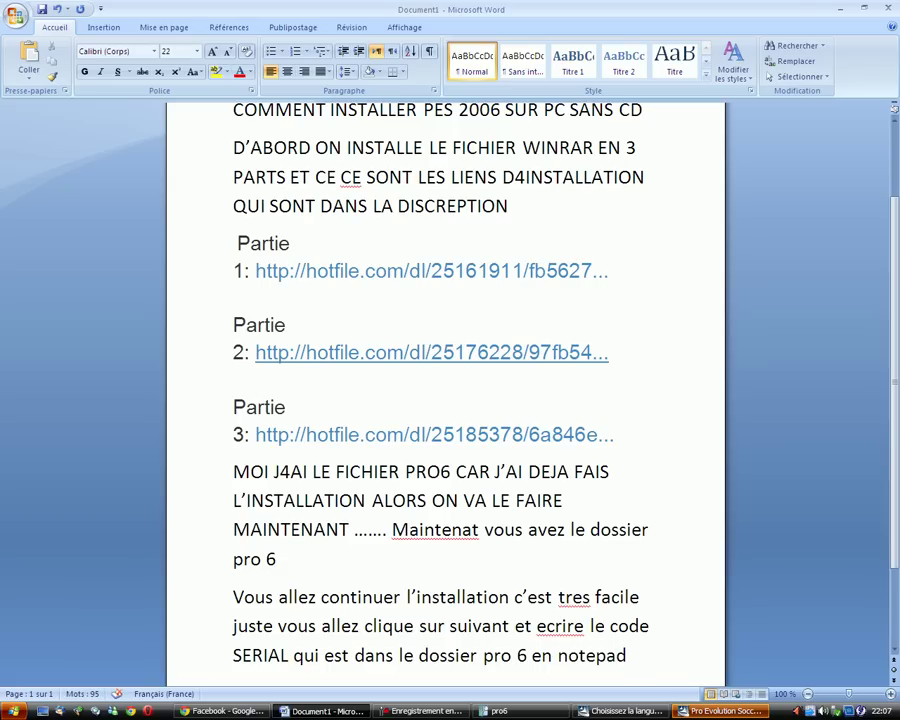
Finish the paragraph with "mais moi je vais continuer l'installation car comme j'ai dis j'ai déjà installé le jeu"
{"action": "type", "text": " mais moi"}
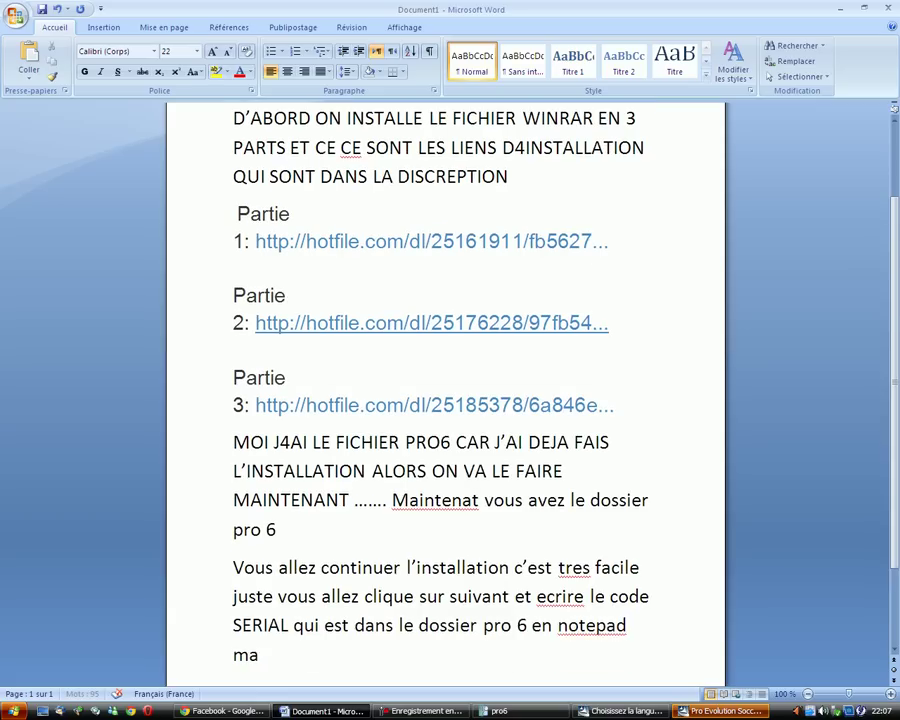
{"action": "type", "text": " je"}
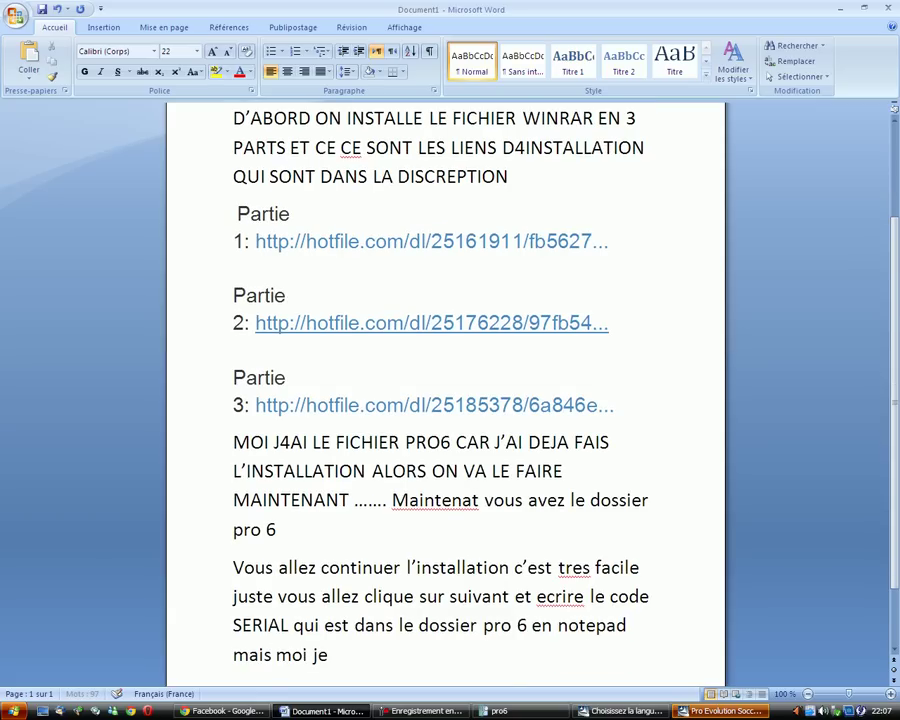
{"action": "type", "text": " vais con"}
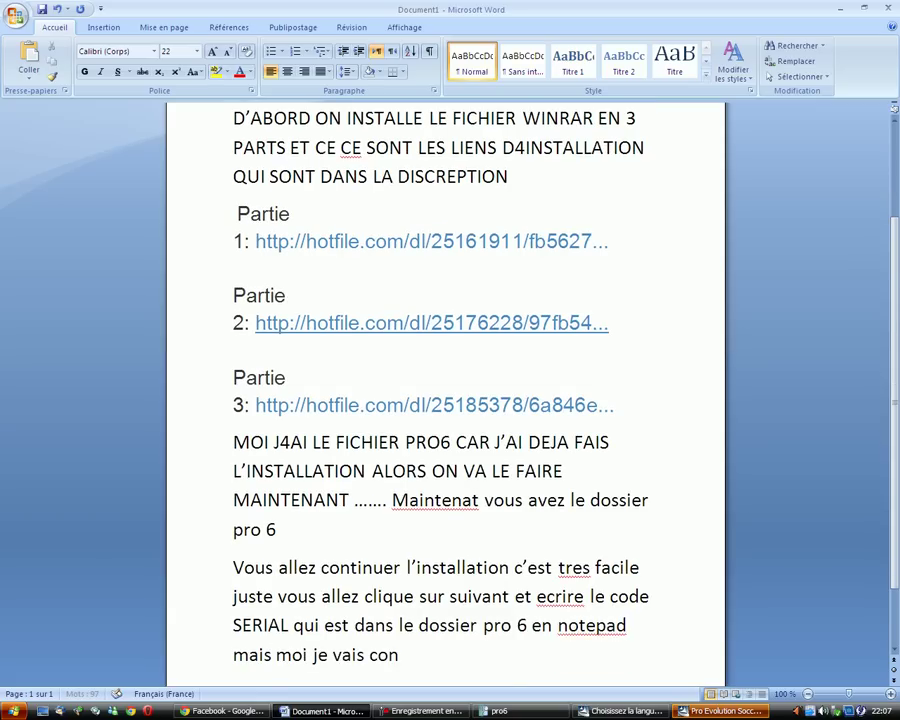
{"action": "type", "text": "tinuer"}
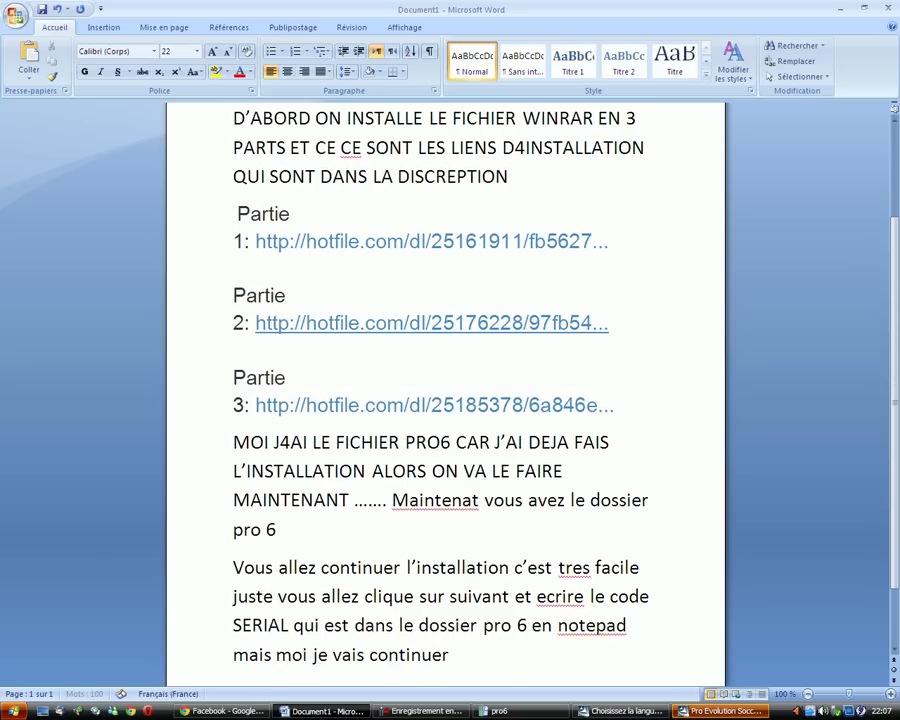
{"action": "type", "text": " l'installation ca"}
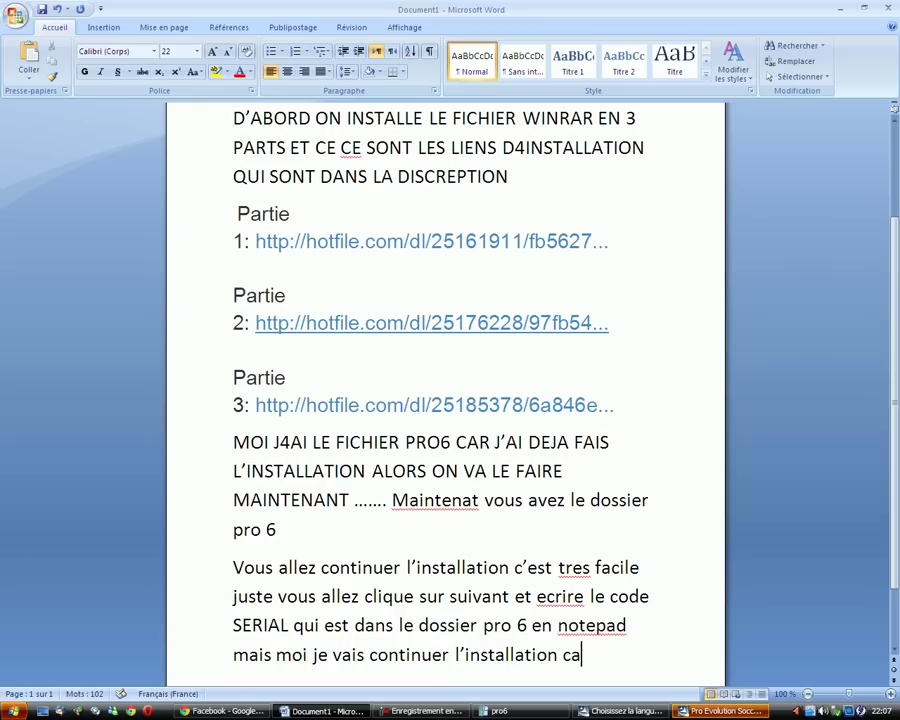
{"action": "type", "text": "r comme "}
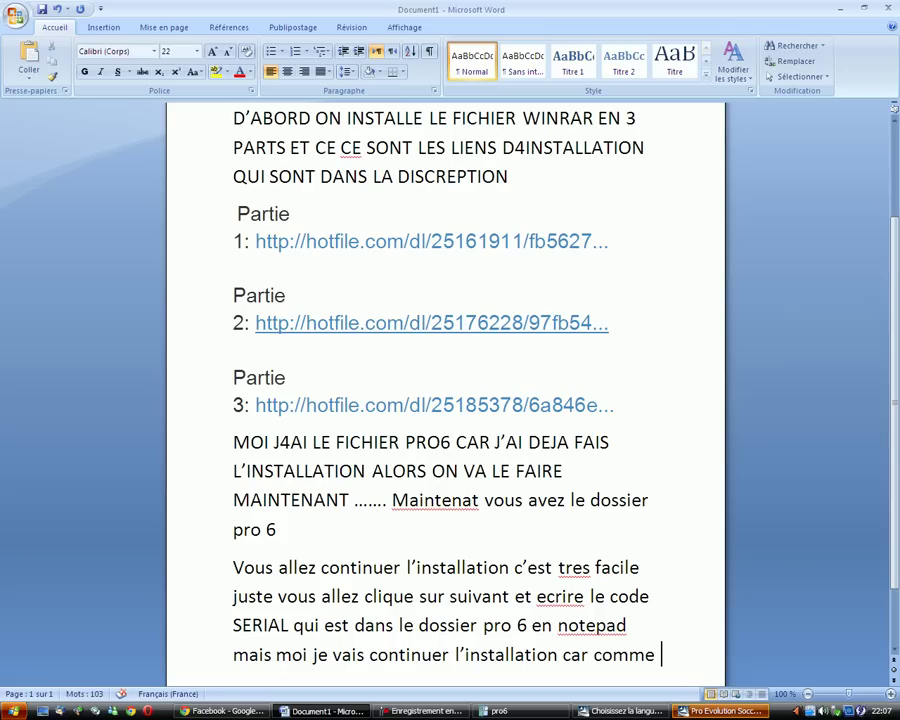
{"action": "type", "text": "j'a"}
{"action": "type", "text": "dis"}
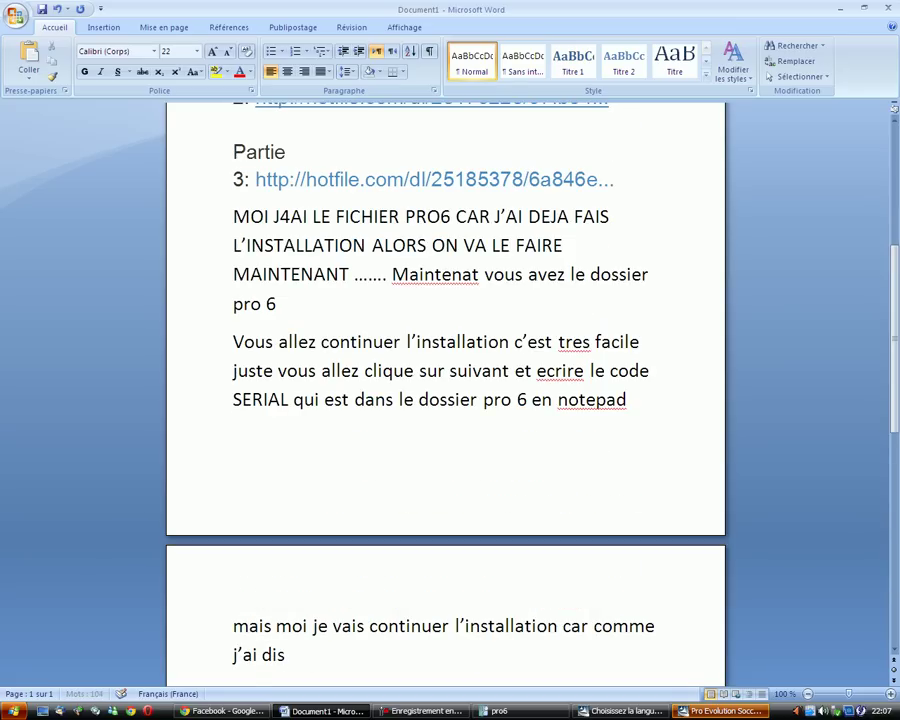
{"action": "type", "text": " j'ai déjà inst"}
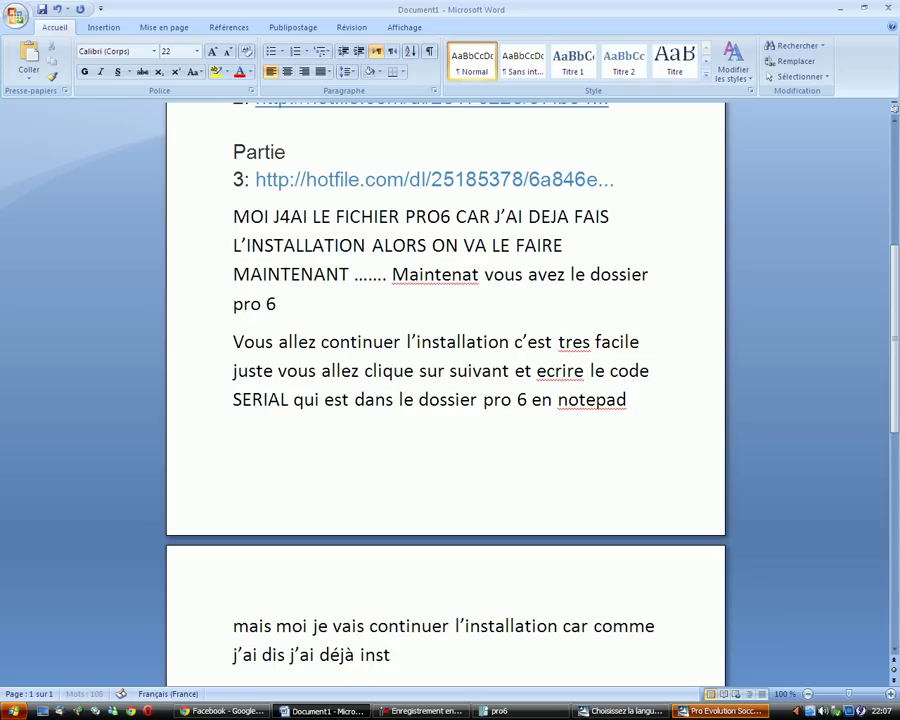
{"action": "type", "text": "allé le jeu"}
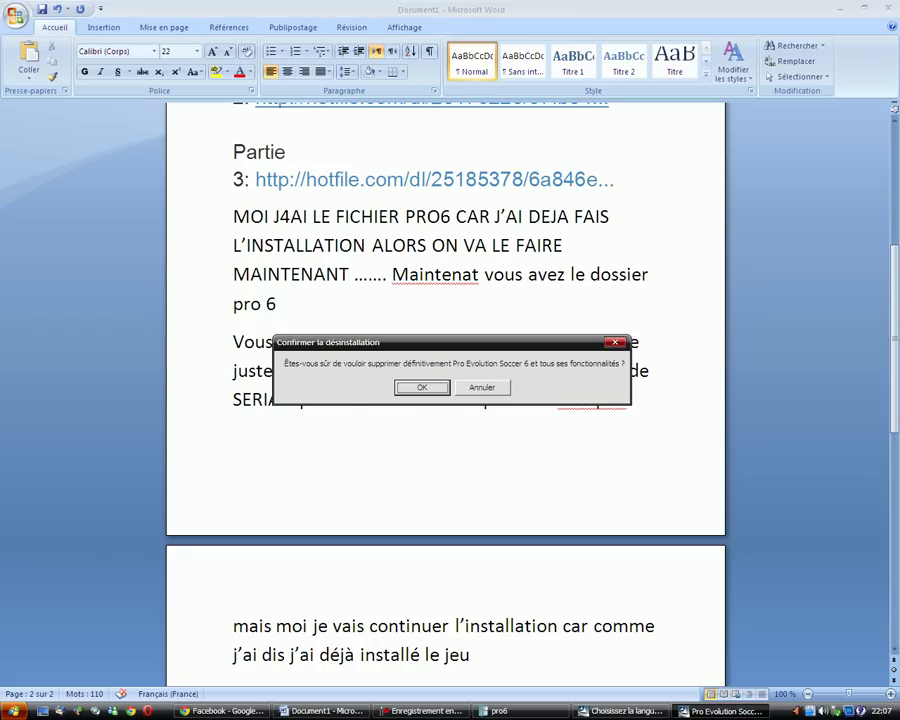
Cancel the removal of Pro Evolution Soccer 6 and close the InstallShield Wizard
{"action": "key", "text": "Escape"}
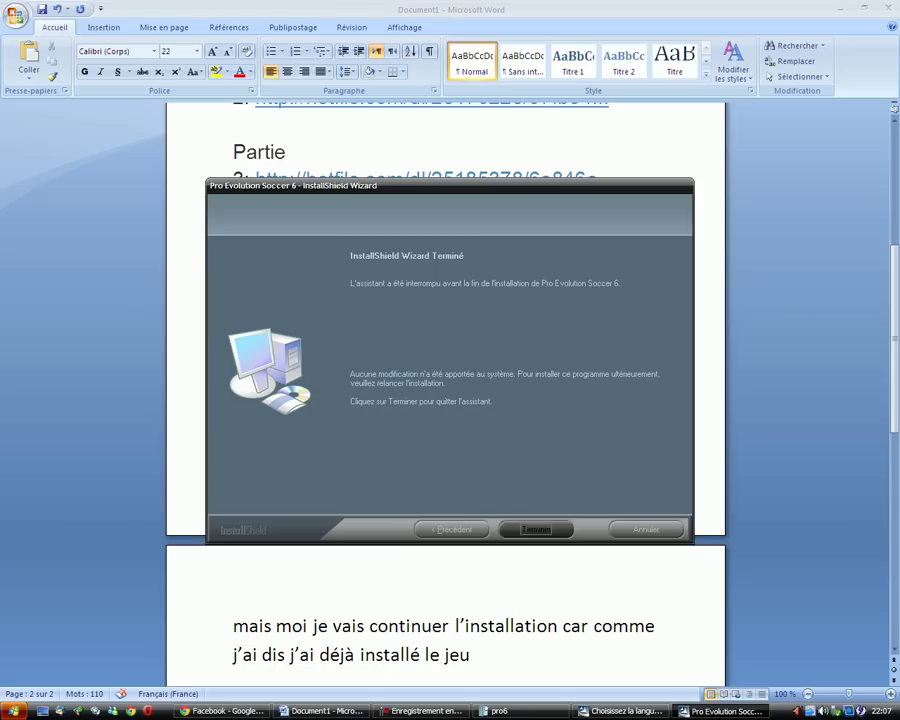
{"action": "key", "text": "Return"}
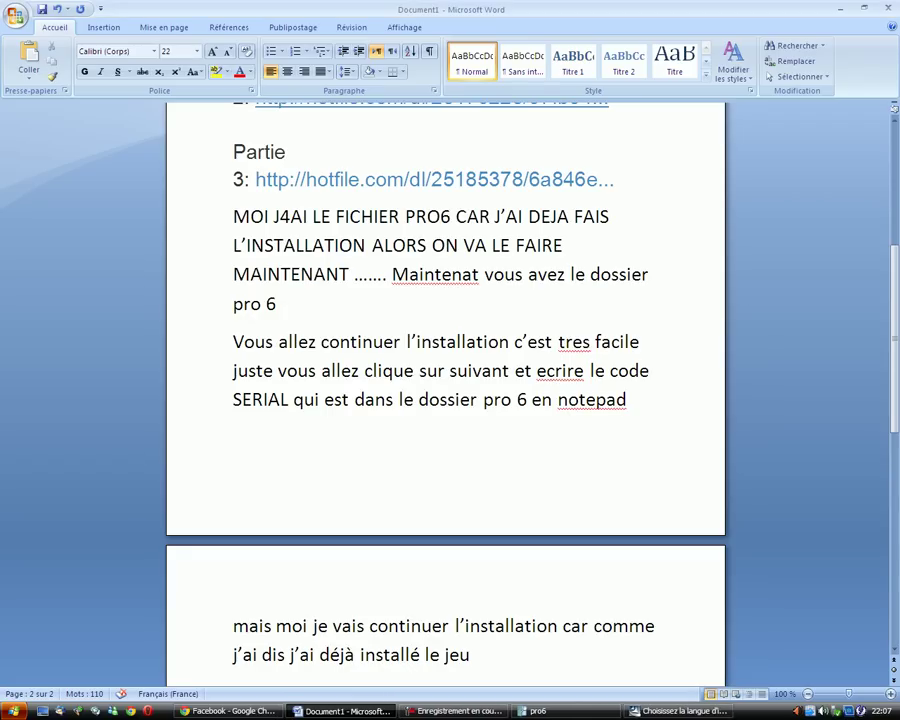
Close the remaining installation language selection window of the game's setup
{"action": "key", "text": "Return"}
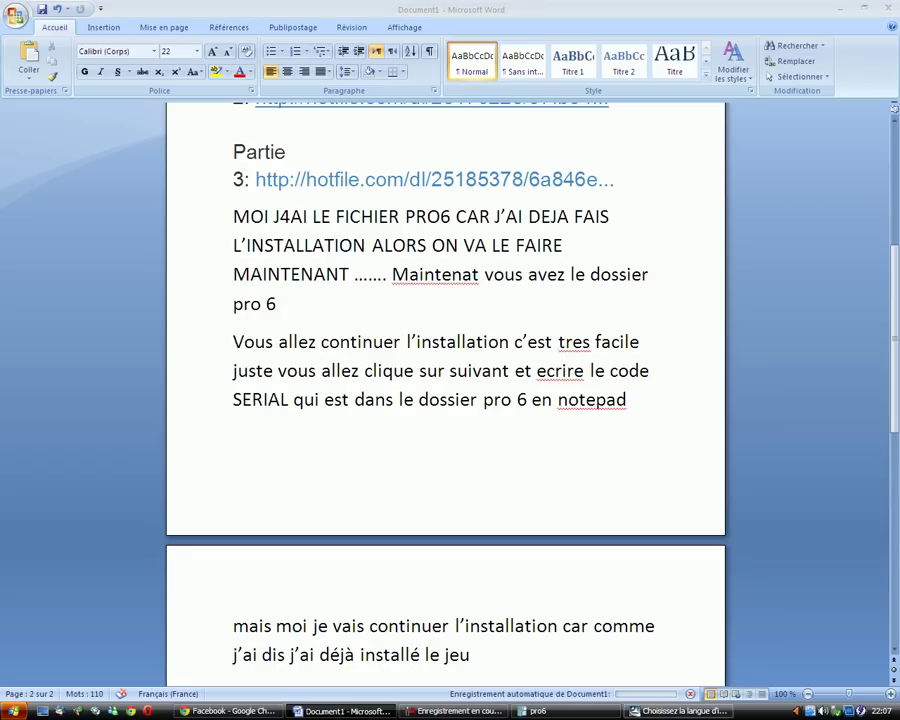
{"action": "left_click", "coordinate": [665, 711]}
{"action": "right_click", "coordinate": [680, 711]}
{"action": "left_click", "coordinate": [732, 703]}
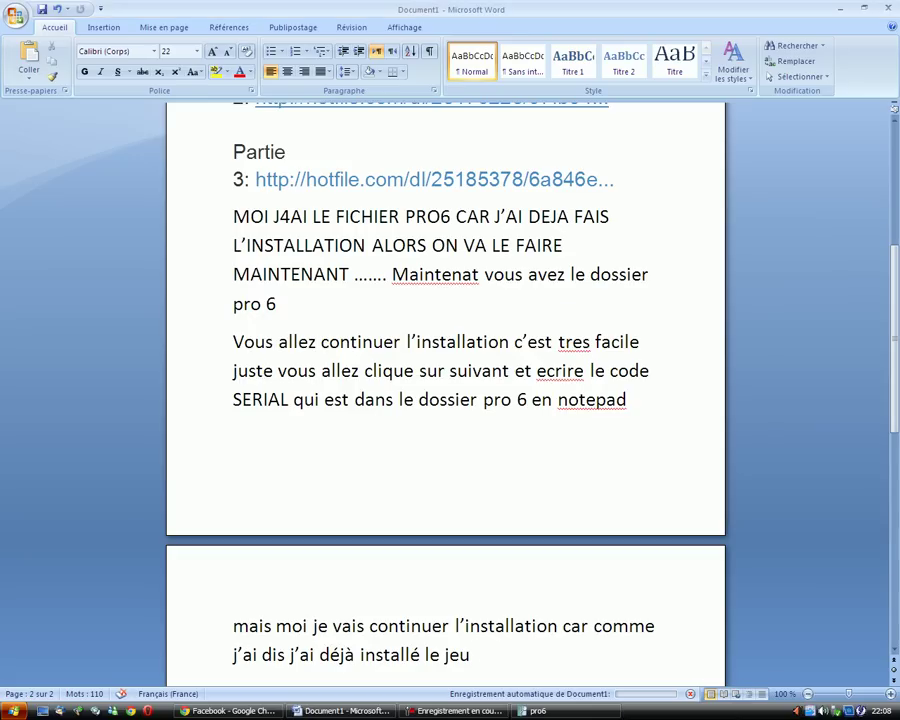
Show the desktop and launch Pro Evolution Soccer 6 from its shortcut, then switch out of the game window
{"action": "right_click", "coordinate": [714, 711]}
{"action": "left_click", "coordinate": [757, 662]}
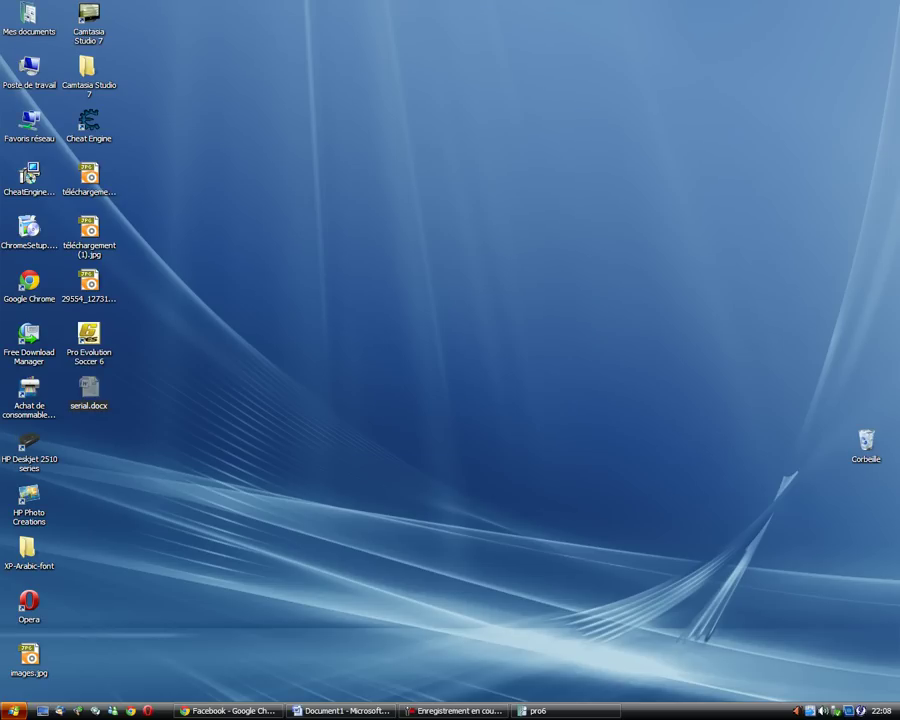
{"action": "left_click", "coordinate": [88, 340]}
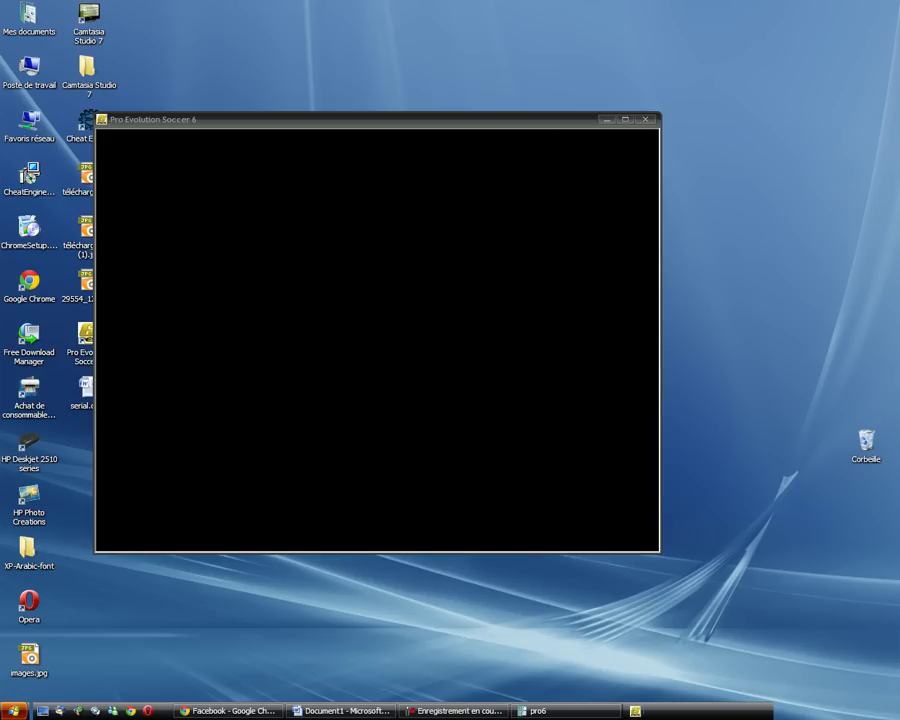
{"action": "key", "text": "super"}
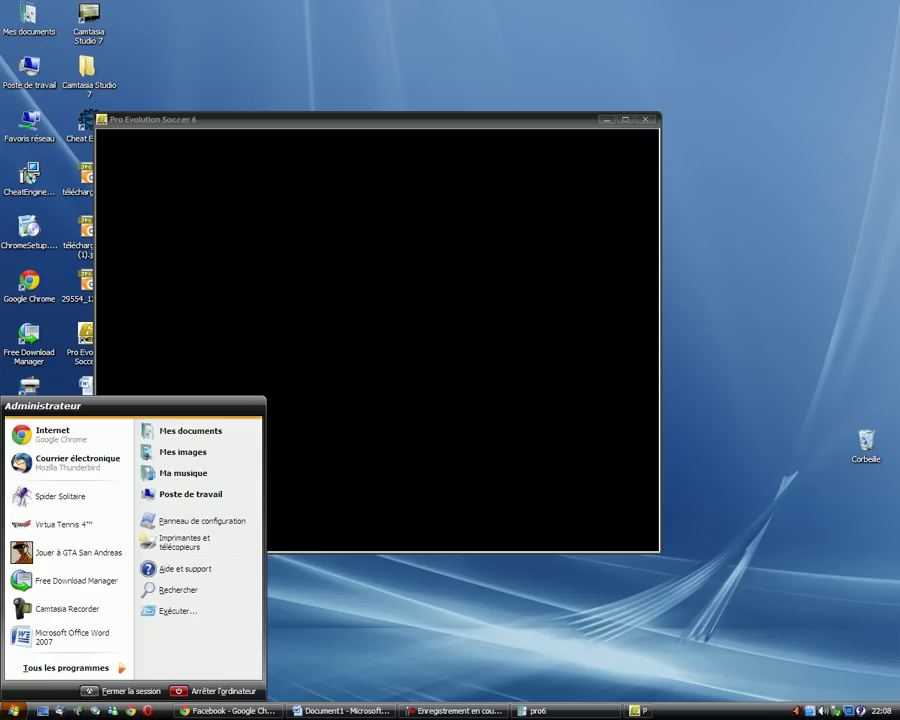
{"action": "key", "text": "super"}
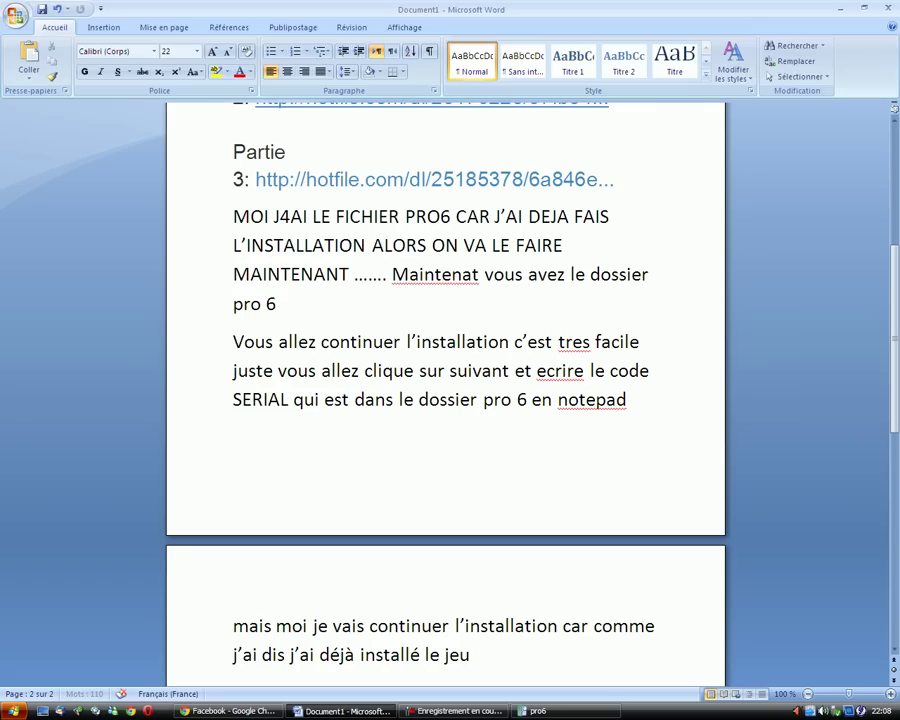
Add a new paragraph after "j'ai déjà installé le jeu" beginning with "Vous allez trouver le jeu"
{"action": "key", "text": "Return"}
{"action": "type", "text": "Vous allze"}
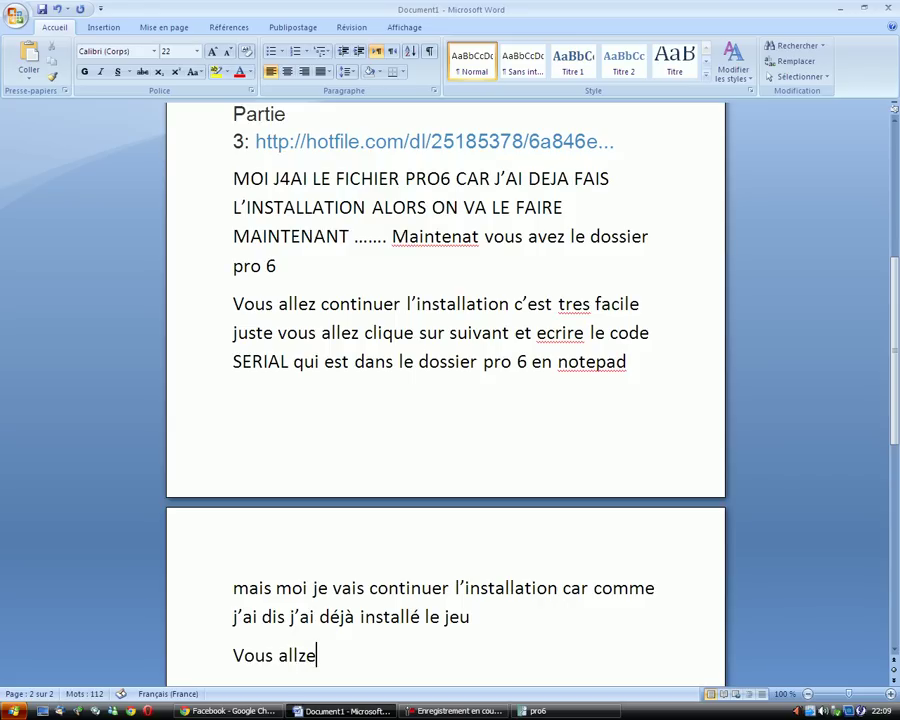
{"action": "key", "text": "BackSpace"}
{"action": "key", "text": "BackSpace"}
{"action": "type", "text": "ez trouver k"}
{"action": "key", "text": "BackSpace"}
{"action": "type", "text": "le jeu dan"}
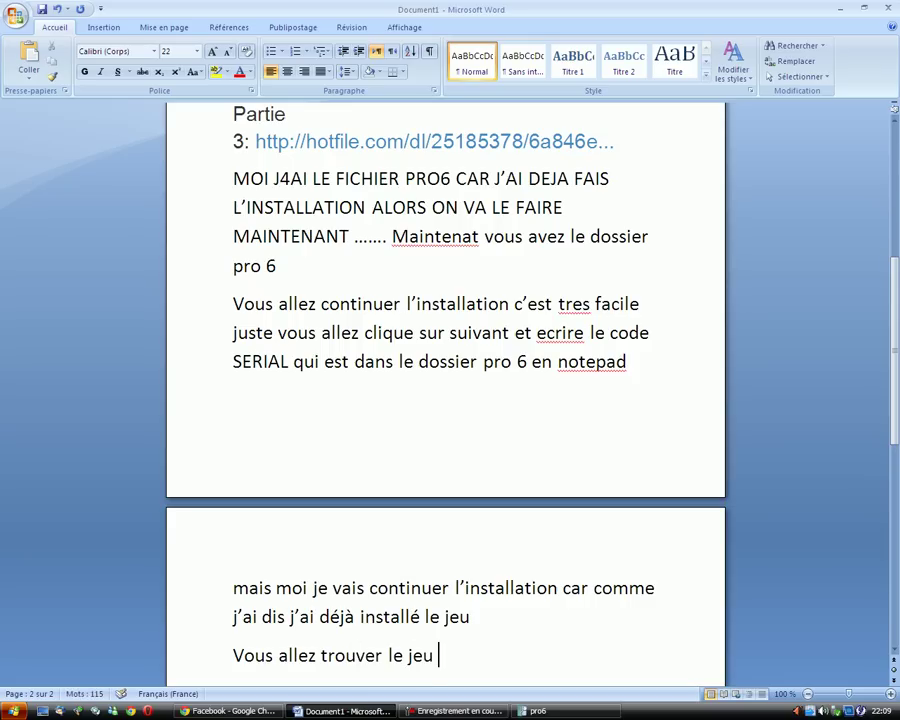